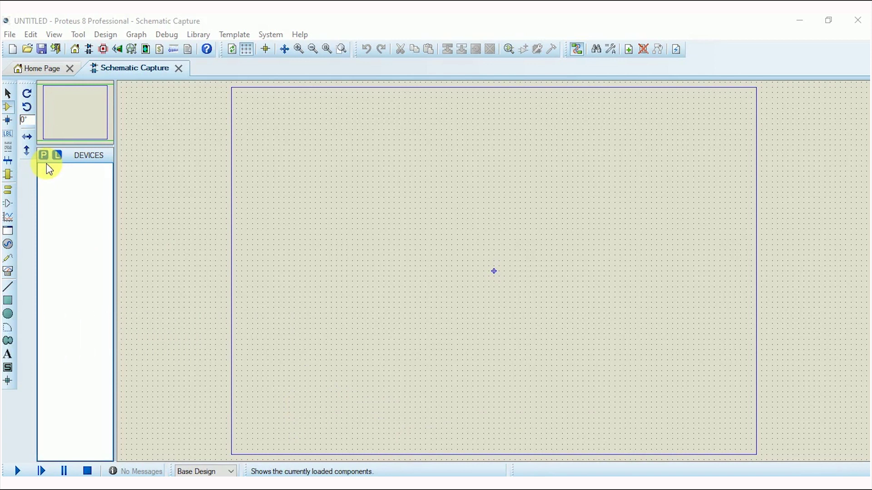
# Step: Search the parts library for 'arduino uno' and add ARDUINO UNO to the device list
pyautogui.click(43, 154)
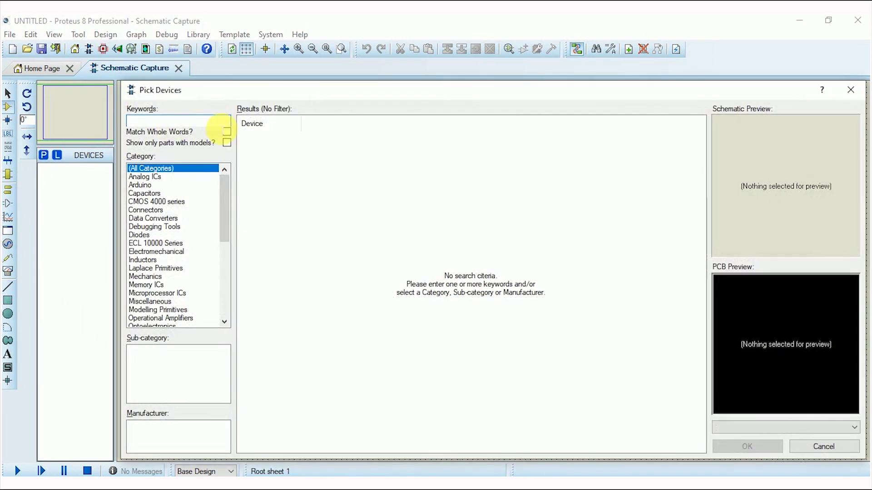
pyautogui.write('arduino uno')
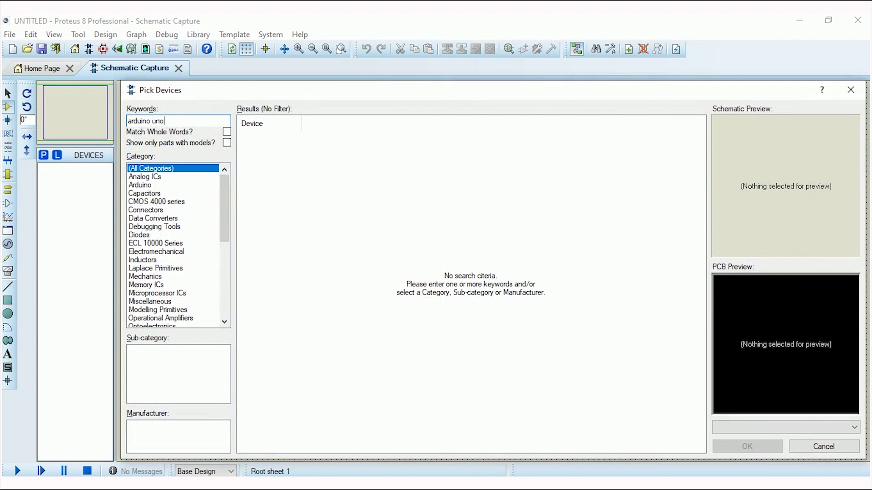
pyautogui.doubleClick(316, 137)
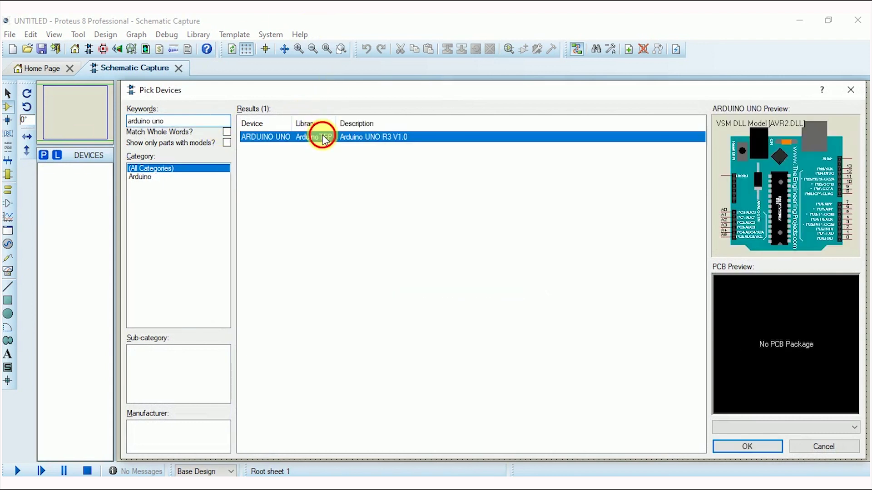
# Step: Replace the search with '7 segment' and preview the matching display parts
pyautogui.doubleClick(180, 127)
pyautogui.press('BackSpace')
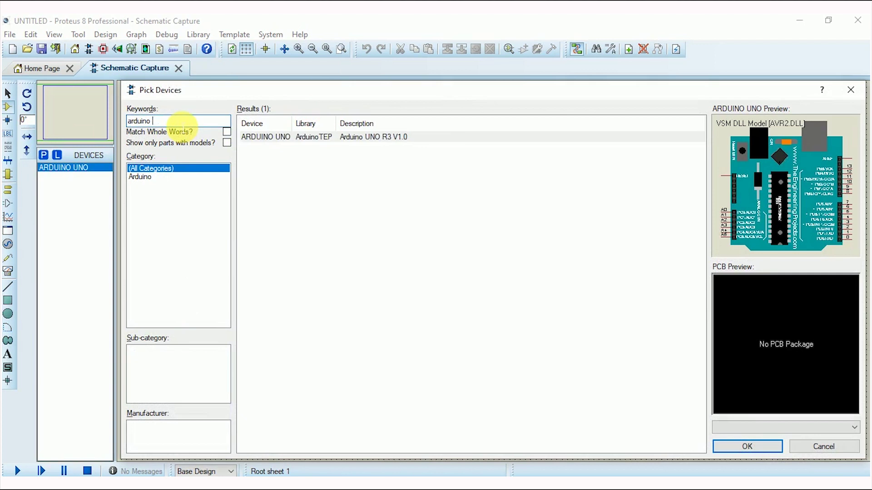
pyautogui.press('BackSpace')
pyautogui.press('BackSpace')
pyautogui.press('BackSpace')
pyautogui.press('BackSpace')
pyautogui.press('BackSpace')
pyautogui.press('BackSpace')
pyautogui.press('BackSpace')
pyautogui.press('BackSpace')
pyautogui.write('7')
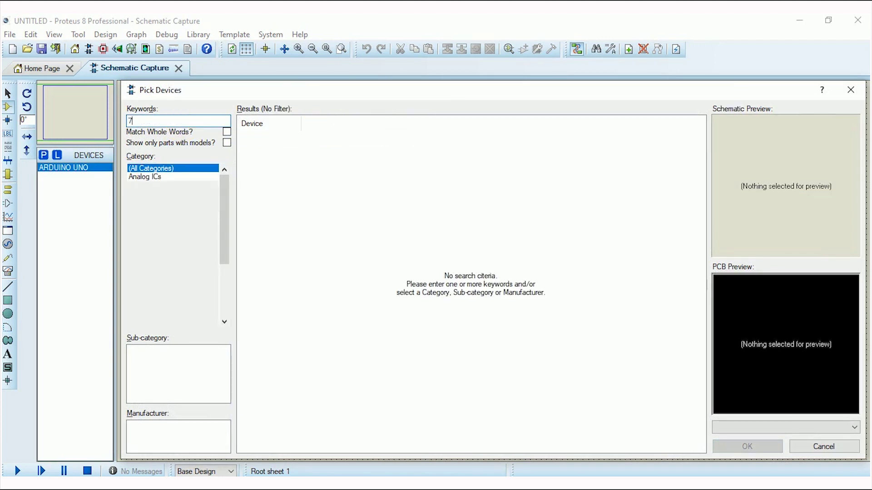
pyautogui.write(' segmen')
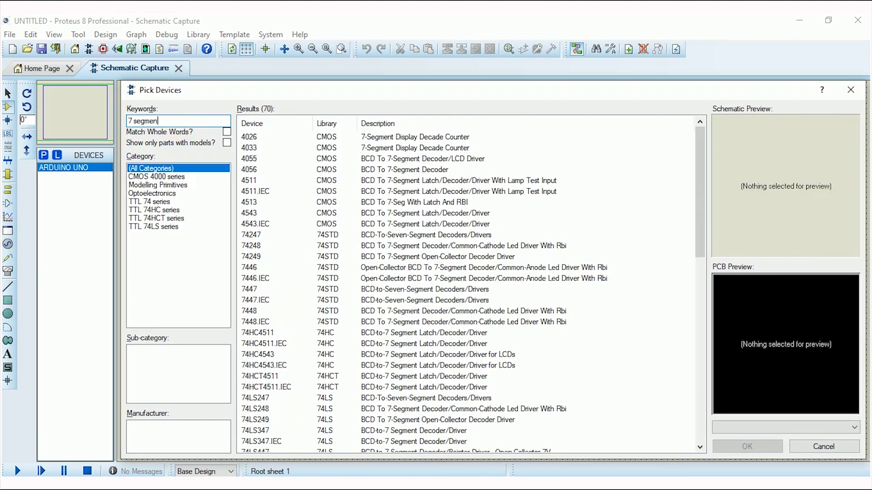
pyautogui.write('t')
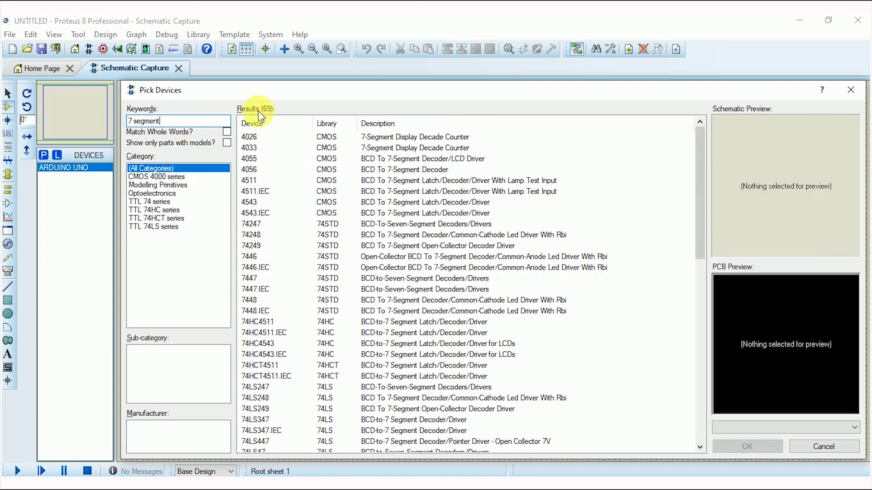
pyautogui.click(279, 171)
pyautogui.click(289, 267)
pyautogui.moveTo(696, 196); pyautogui.dragTo(713, 318)
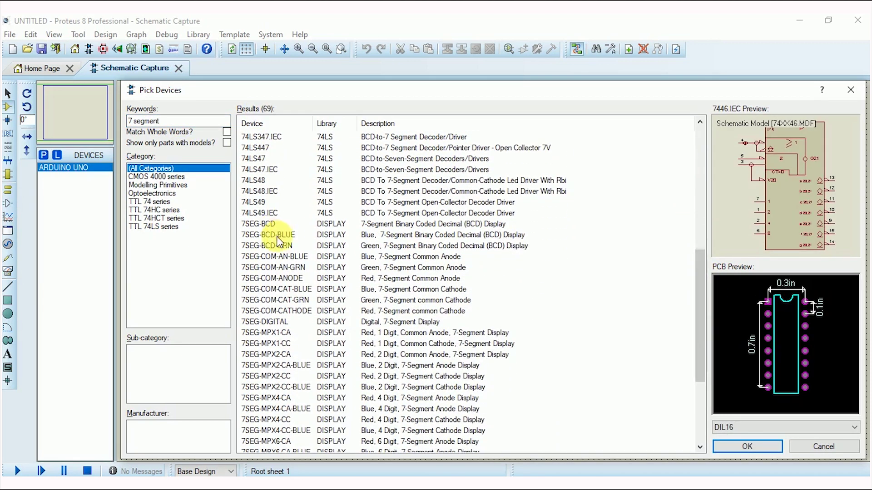
# Step: Compare the green, blue and red displays, then add the red 7SEG-COM-CATHODE and close the picker
pyautogui.click(277, 244)
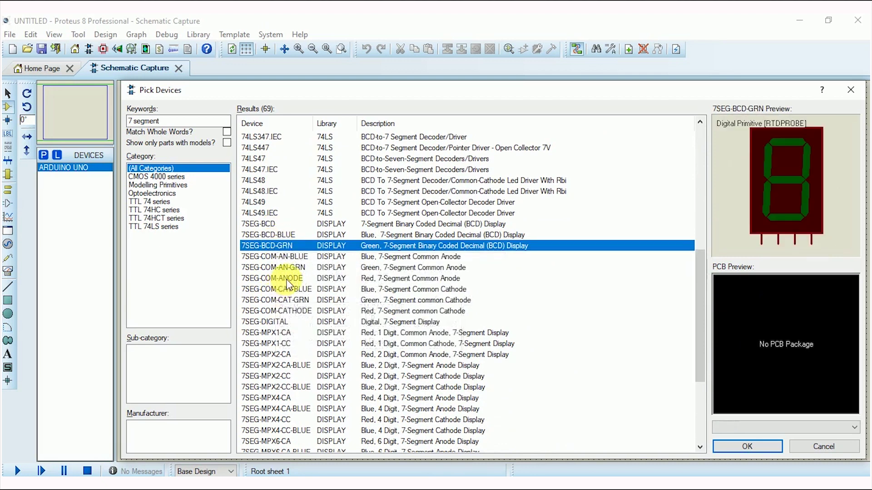
pyautogui.click(303, 291)
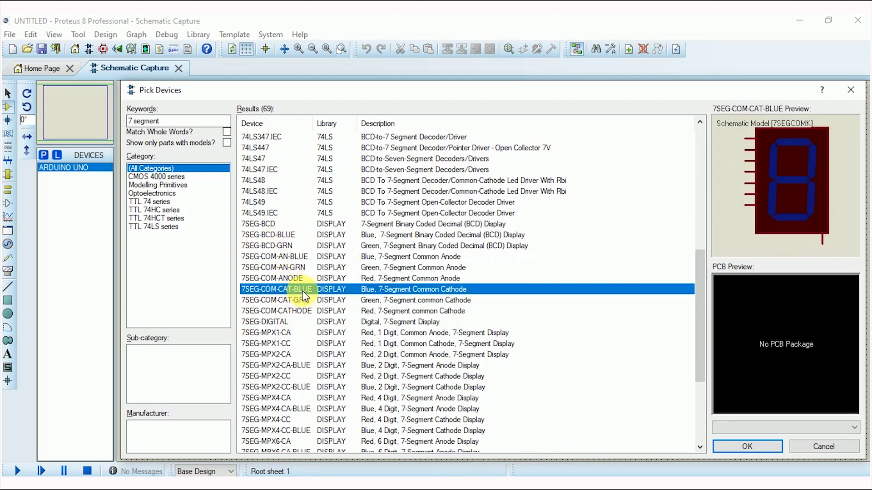
pyautogui.click(310, 300)
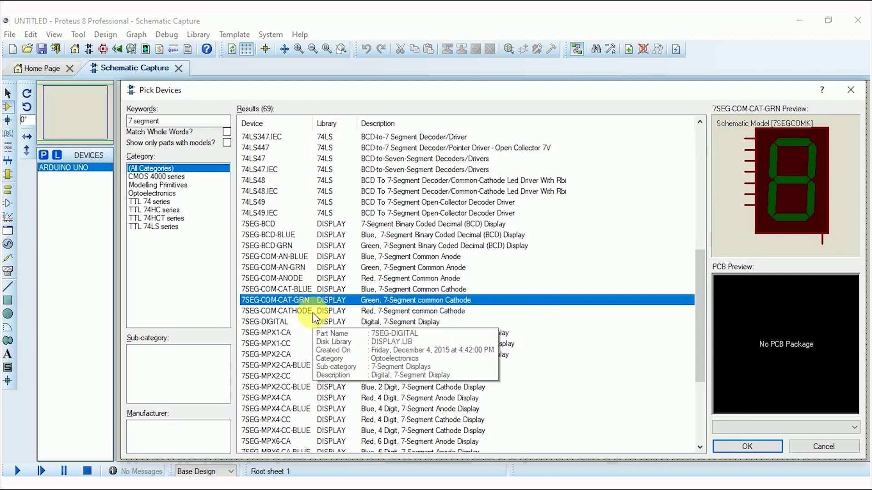
pyautogui.click(312, 311)
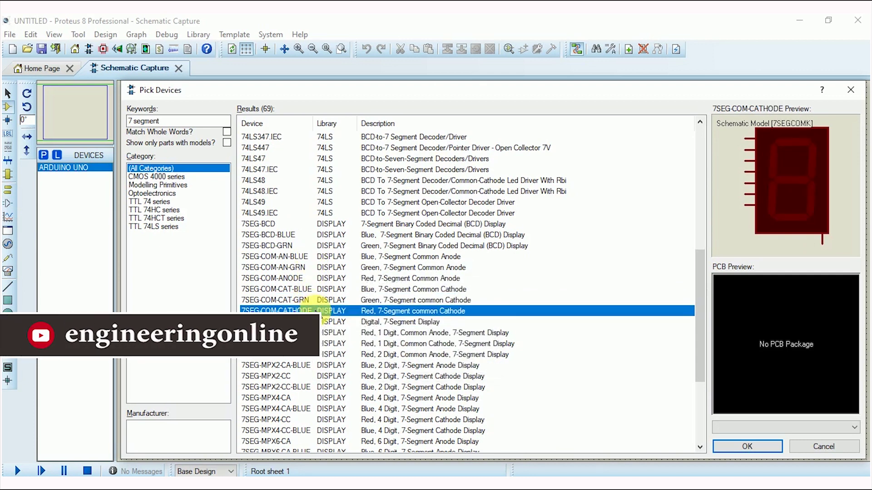
pyautogui.doubleClick(316, 310)
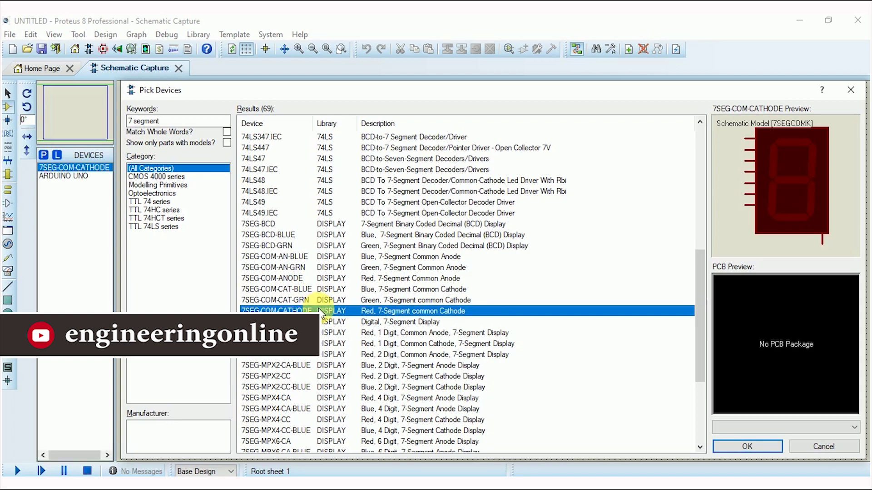
pyautogui.click(766, 447)
# Step: Place ARDUINO UNO on the sheet and the red 7SEG-COM-CATHODE display to its right
pyautogui.click(74, 175)
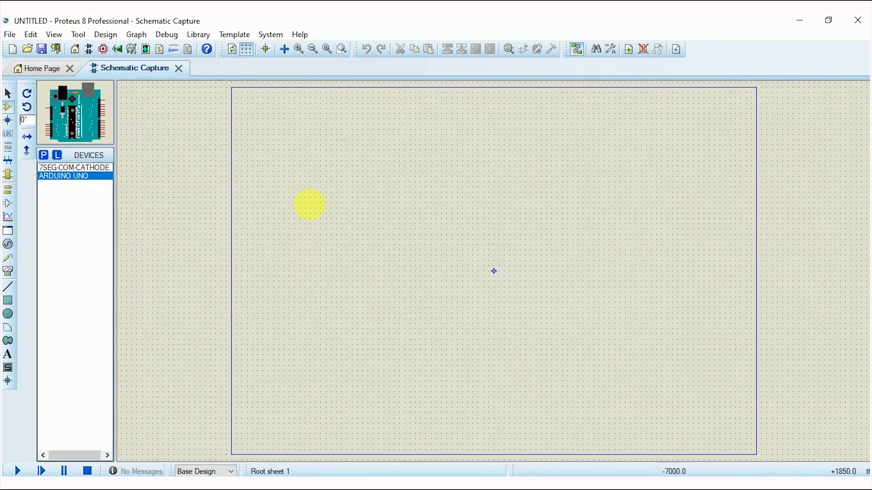
pyautogui.click(399, 230)
pyautogui.click(82, 168)
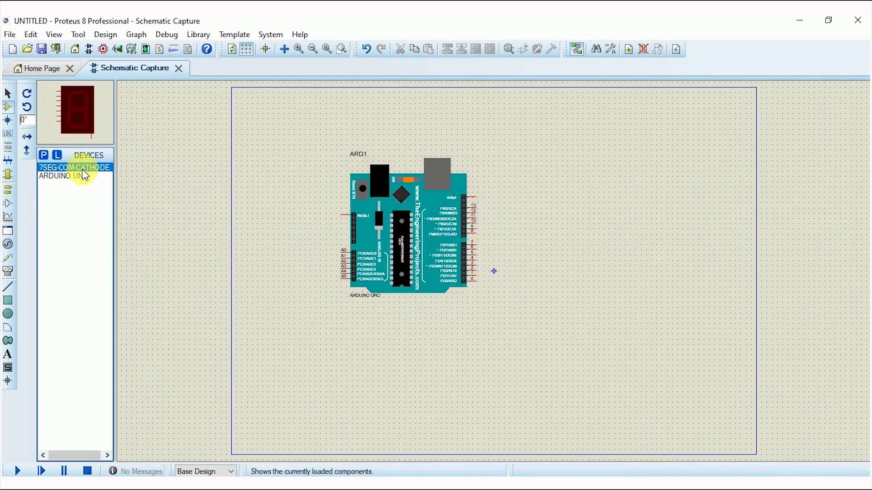
pyautogui.click(568, 220)
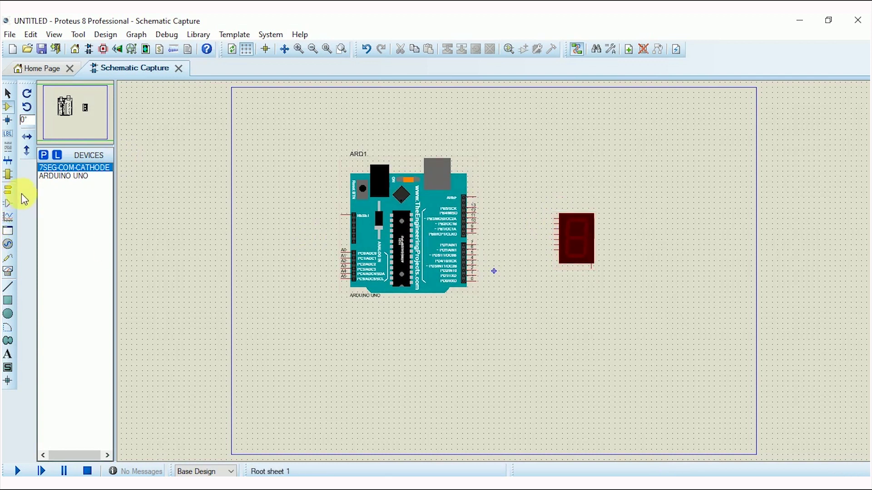
pyautogui.rightClick(621, 148)
# Step: Add a ground terminal below the display's common pin and zoom into the circuit
pyautogui.moveTo(650, 156)
pyautogui.moveTo(808, 232)
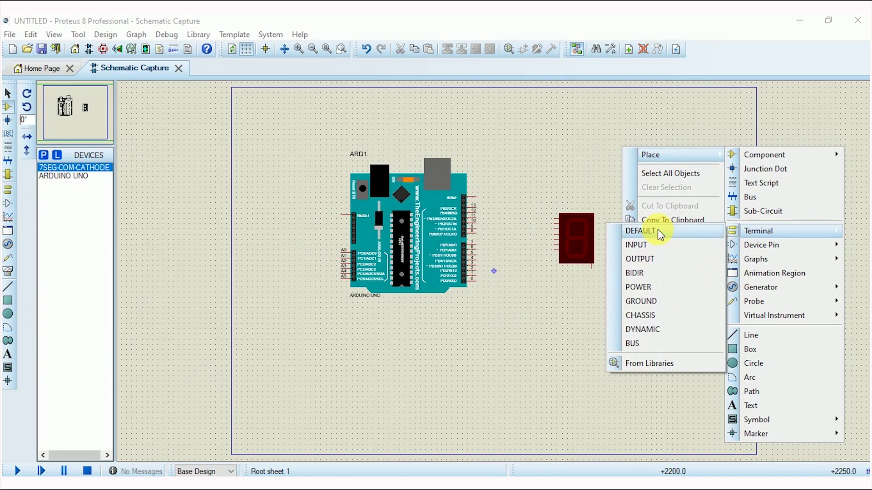
pyautogui.click(666, 301)
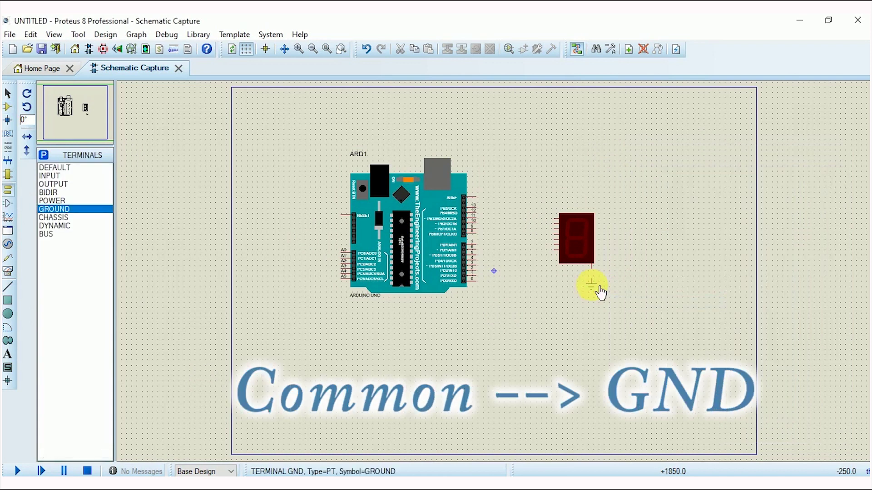
pyautogui.click(590, 282)
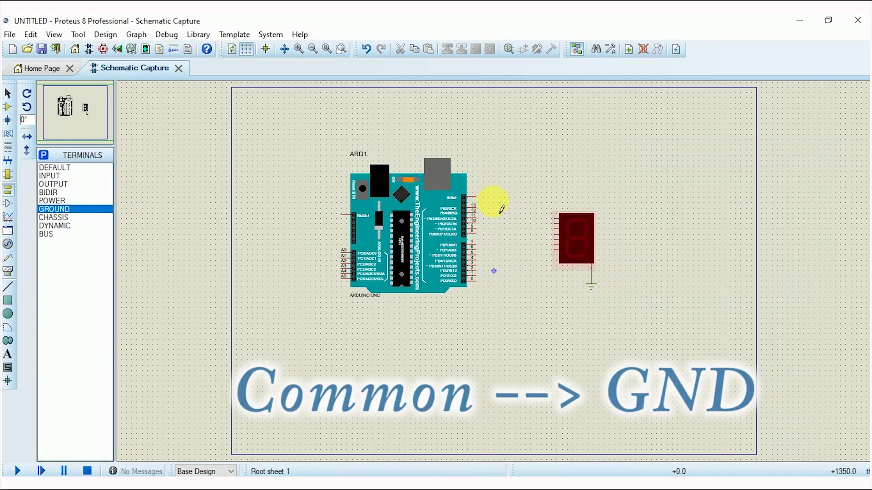
pyautogui.click(300, 48)
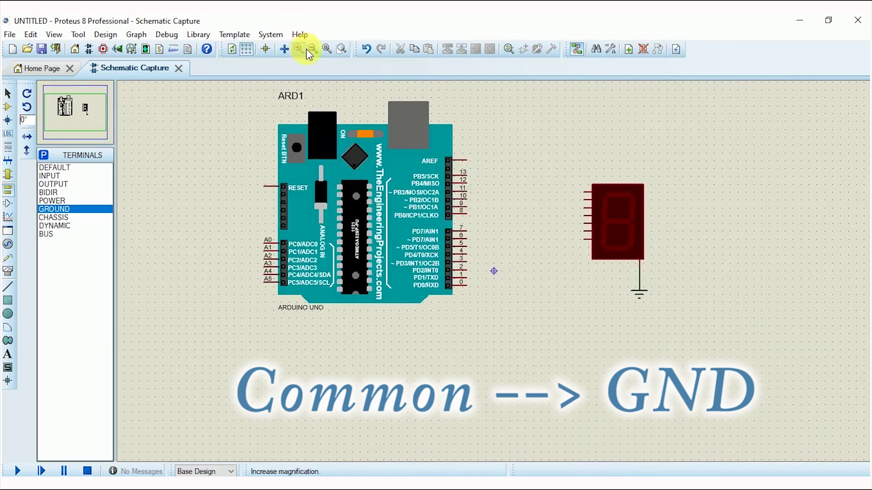
# Step: Wire the display's first three segment pins to Arduino pins 2, 3 and 4
pyautogui.click(587, 192)
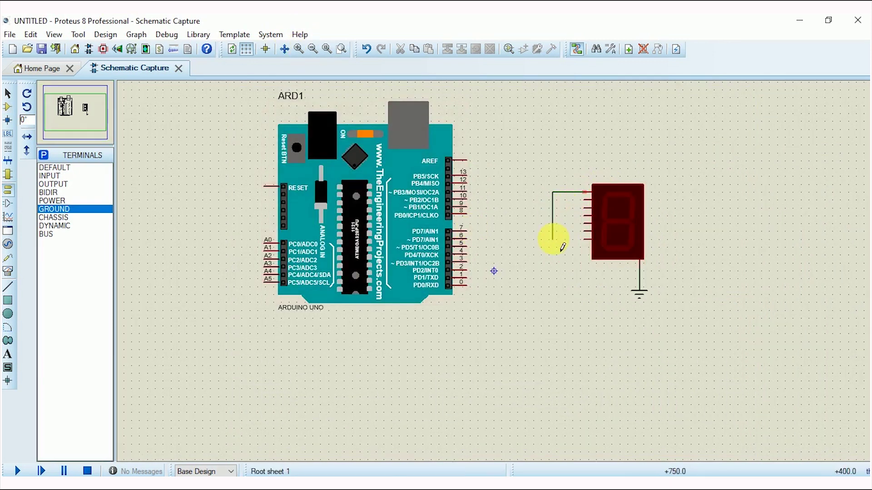
pyautogui.click(470, 270)
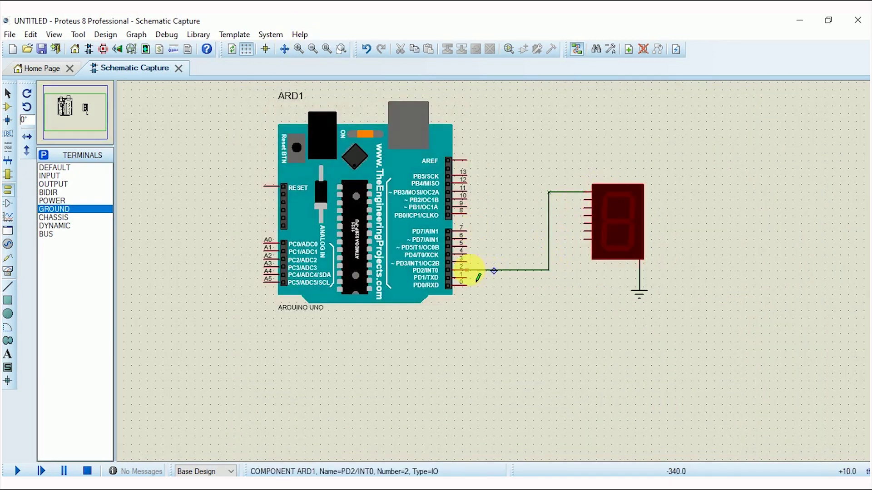
pyautogui.click(467, 262)
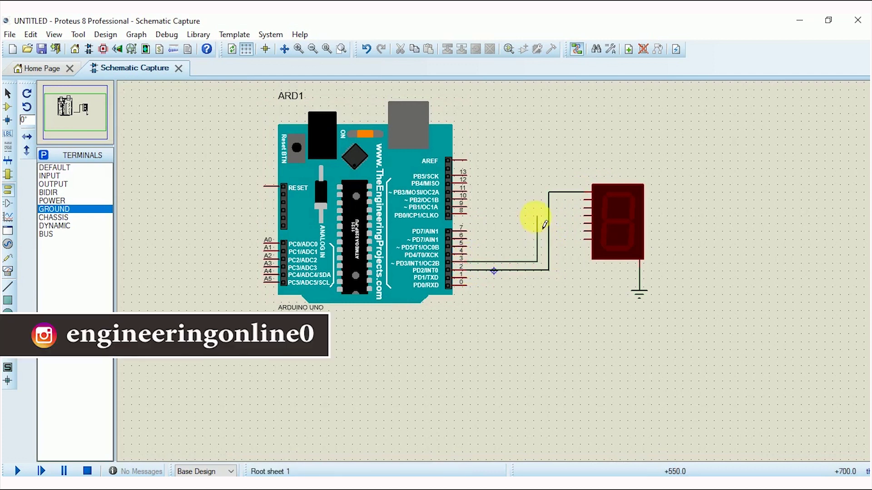
pyautogui.click(586, 200)
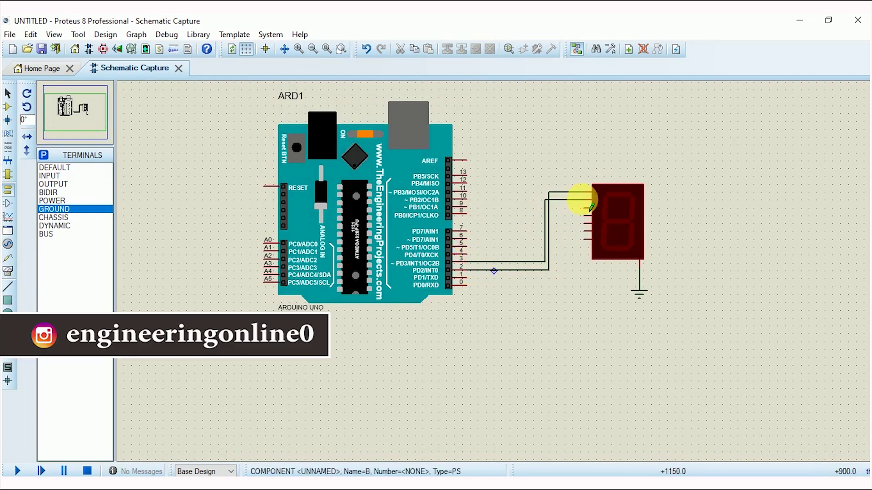
pyautogui.click(588, 208)
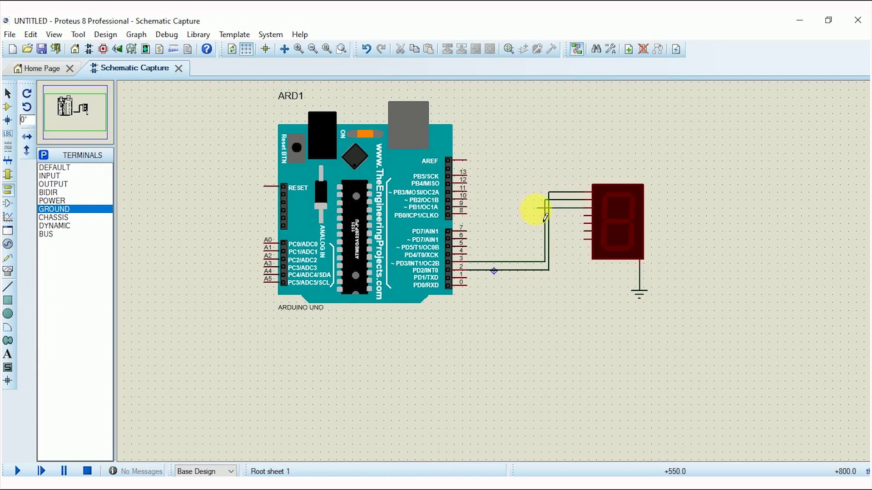
pyautogui.click(537, 255)
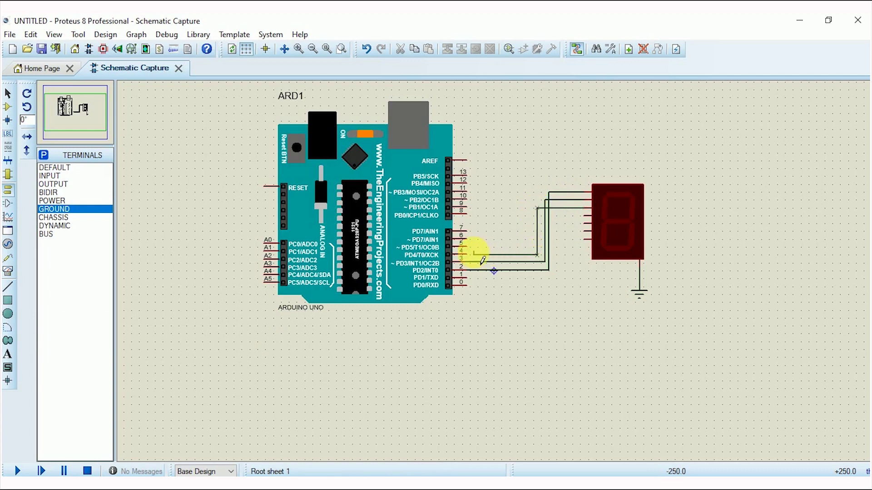
pyautogui.click(477, 257)
# Step: Wire the display's fourth to seventh segment pins to Arduino pins 5, 6, 7 and 8
pyautogui.click(469, 246)
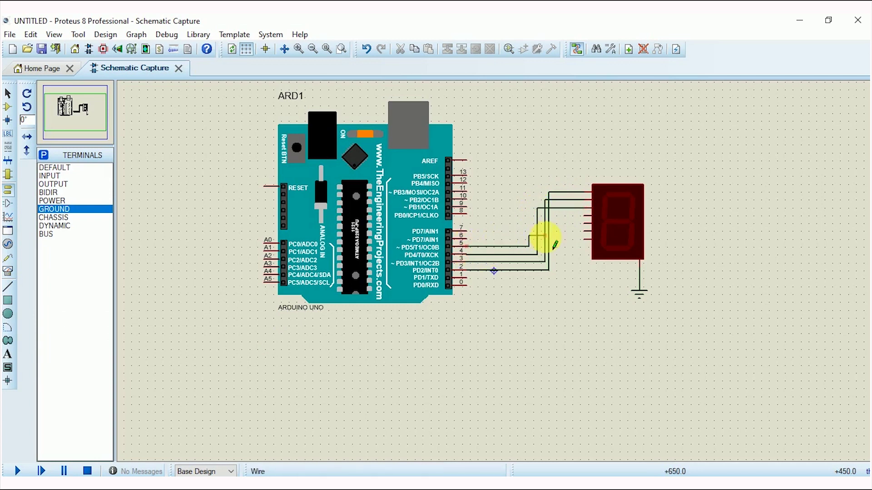
pyautogui.click(533, 215)
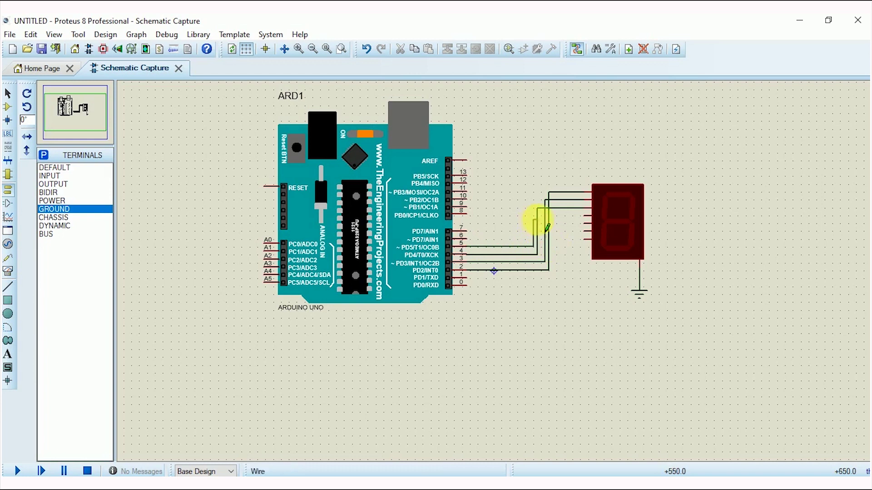
pyautogui.click(591, 215)
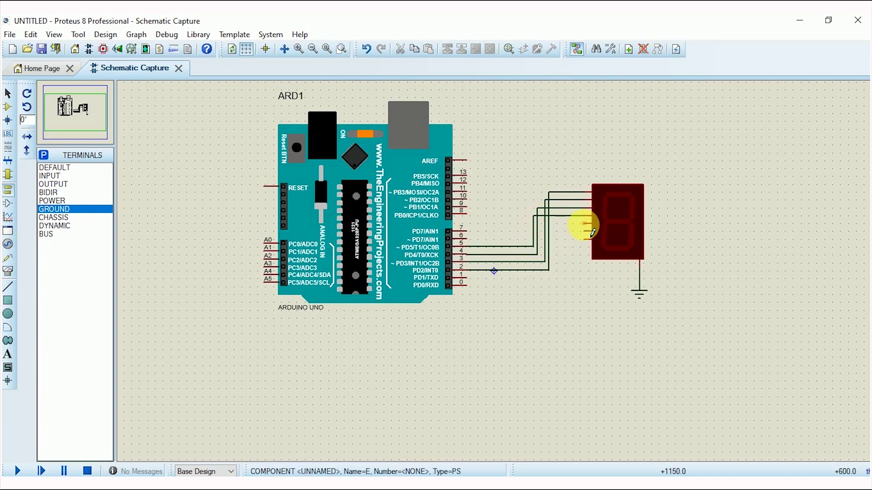
pyautogui.click(590, 223)
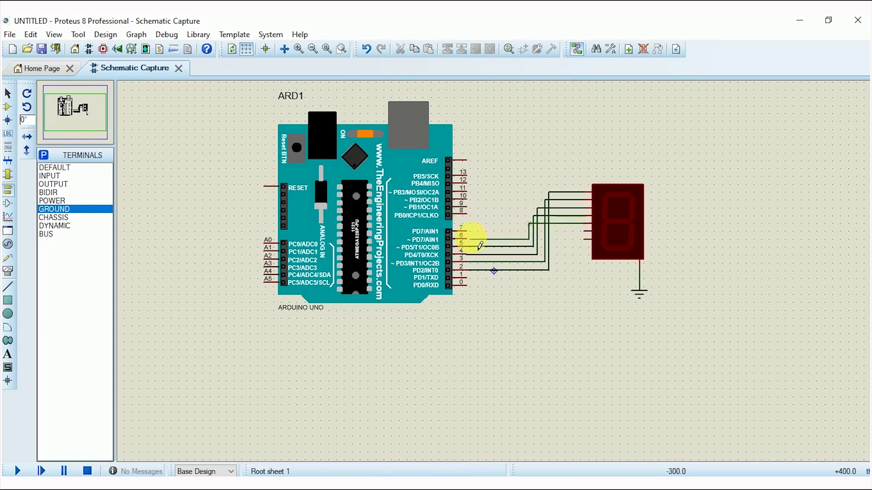
pyautogui.click(467, 237)
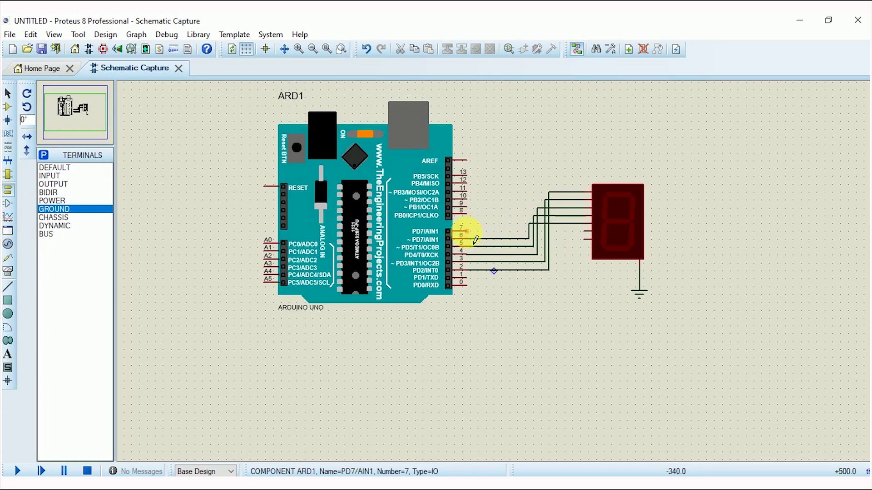
pyautogui.click(465, 232)
pyautogui.click(590, 230)
pyautogui.click(466, 214)
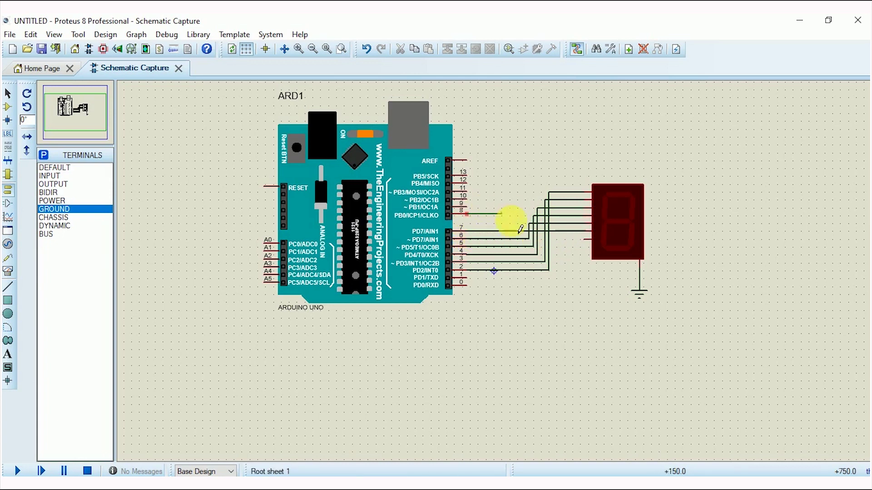
pyautogui.click(521, 277)
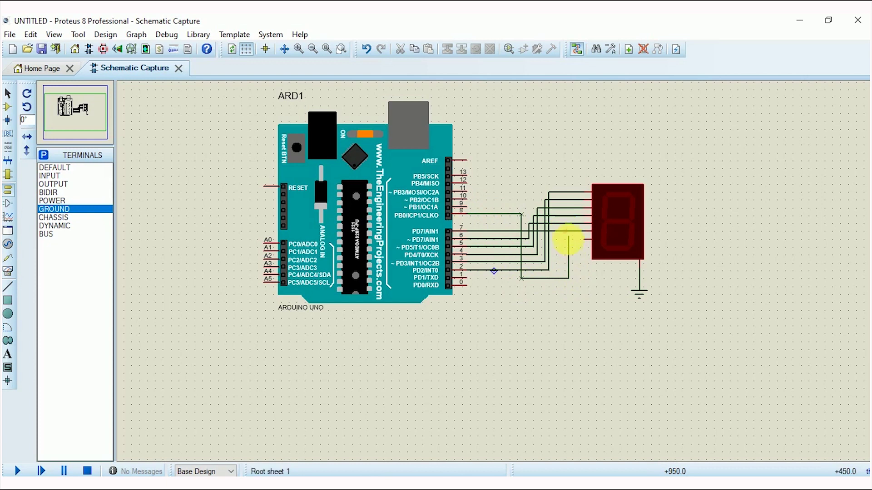
pyautogui.click(588, 239)
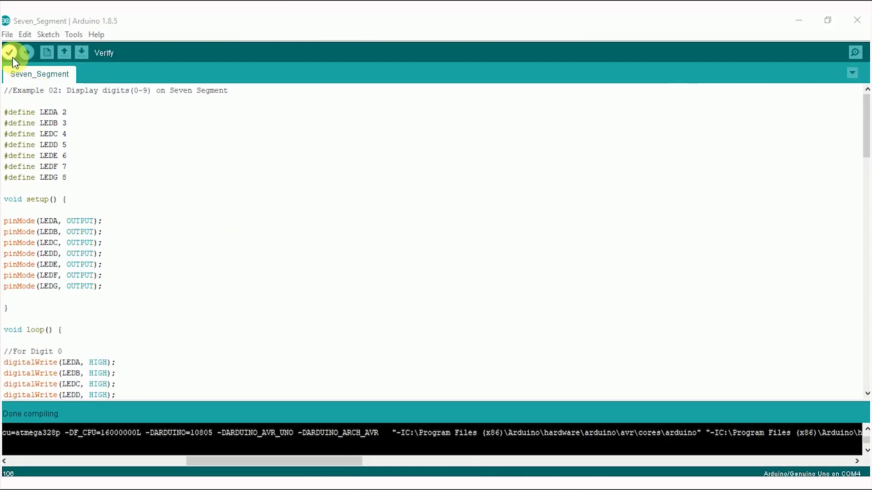
# Step: Verify the Seven_Segment sketch to compile it
pyautogui.click(10, 54)
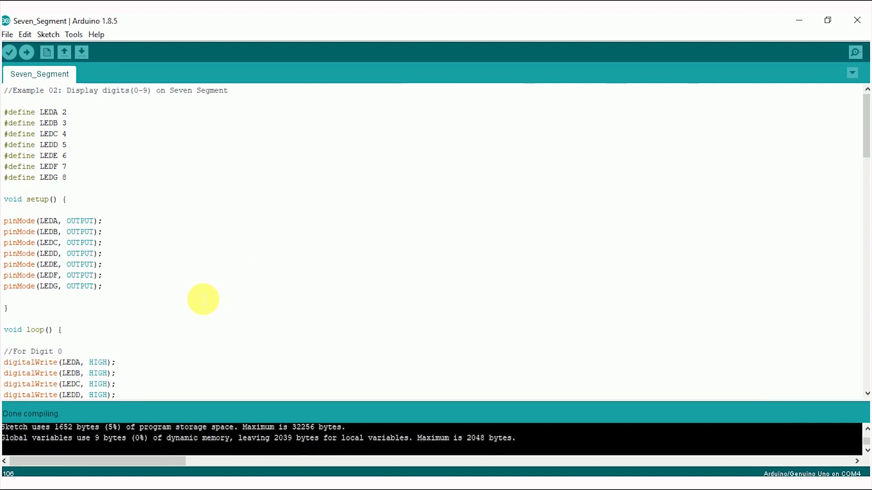
# Step: Expand the compile log, select the Seven_Segment.ino.hex file path, and return to Proteus
pyautogui.moveTo(398, 405); pyautogui.dragTo(410, 300)
pyautogui.moveTo(159, 462); pyautogui.dragTo(262, 462)
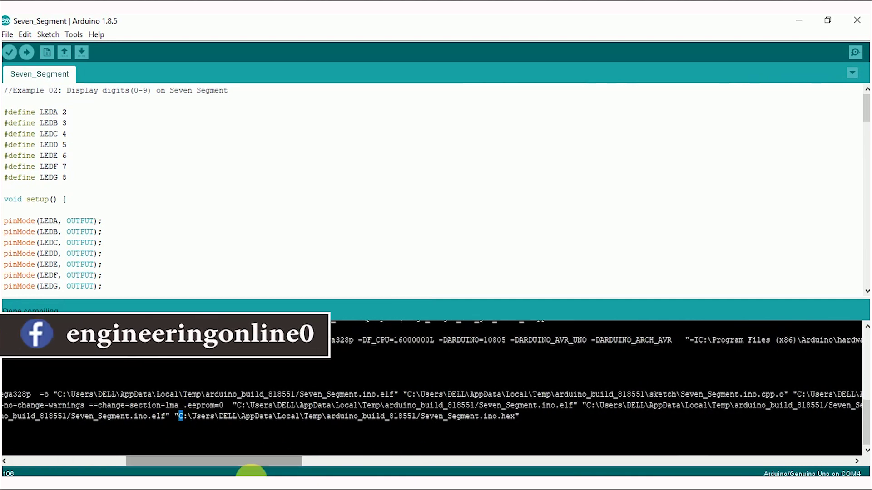
pyautogui.moveTo(179, 416); pyautogui.dragTo(858, 416)
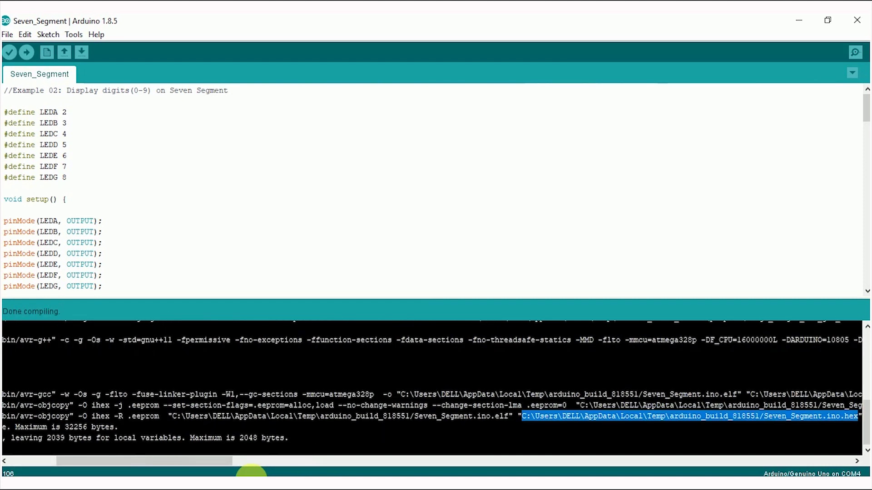
pyautogui.hotkey('alt', 'Tab')
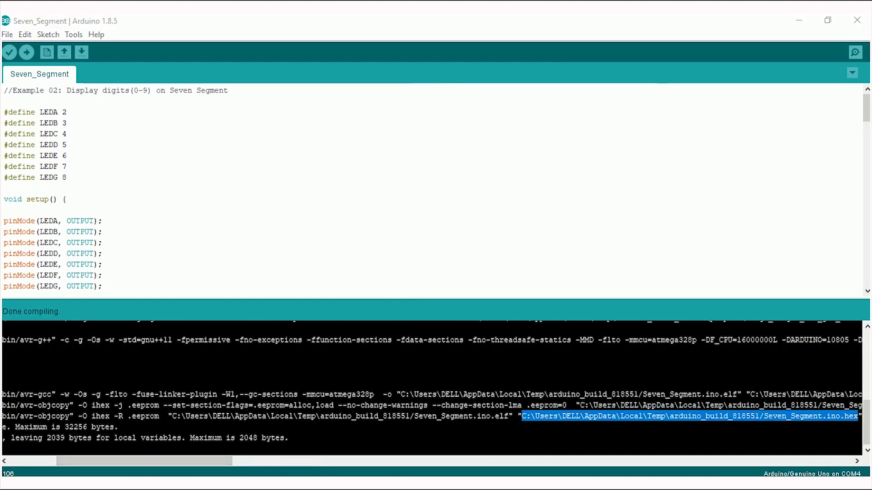
# Step: Set ARD1's Program File to the pasted Seven_Segment.ino.hex path and start the simulation
pyautogui.doubleClick(405, 234)
pyautogui.click(421, 199)
pyautogui.press('BackSpace')
pyautogui.hotkey('ctrl', 'v')
pyautogui.click(560, 135)
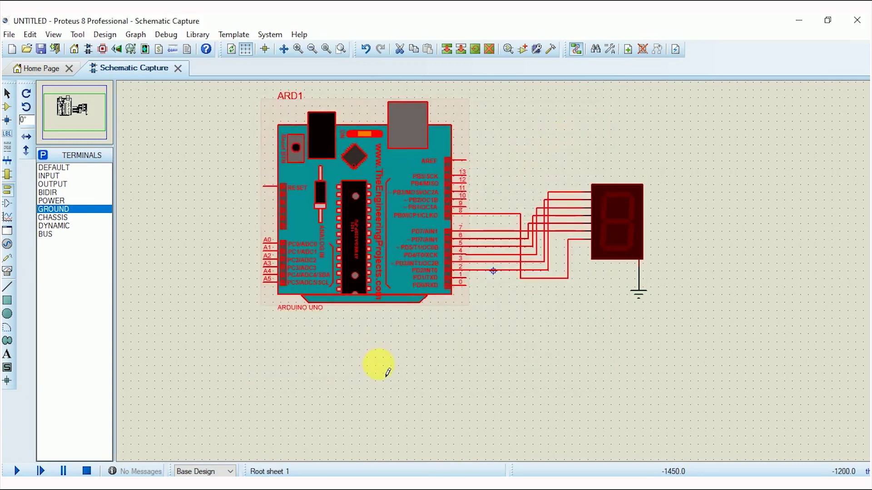
pyautogui.click(17, 472)
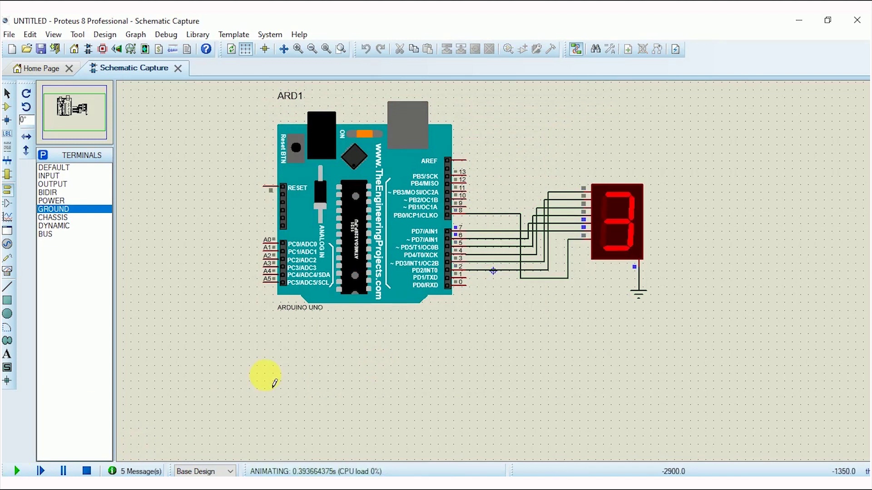